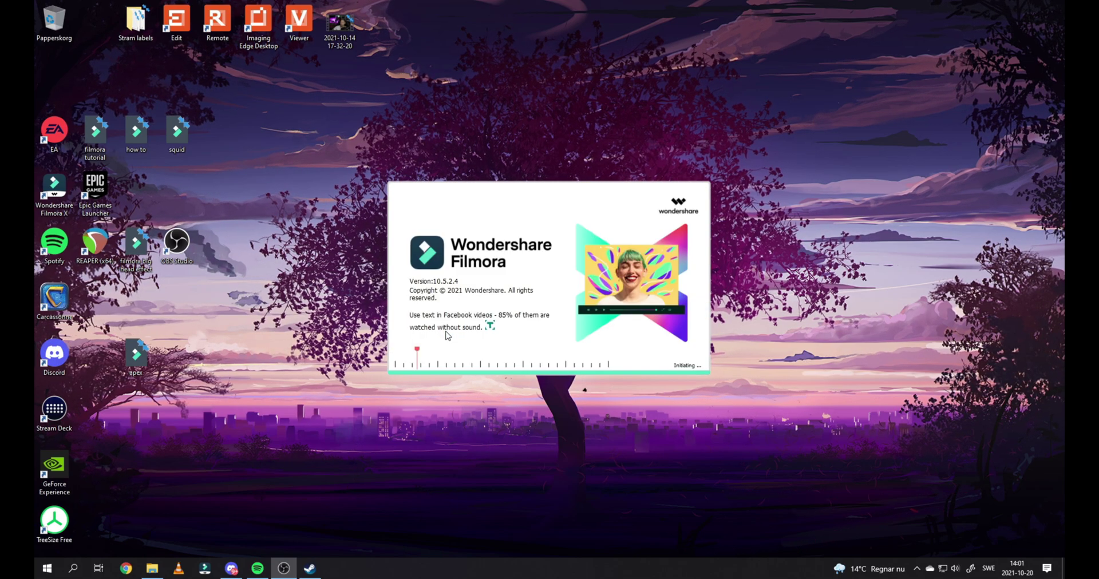
left_click(437, 206)
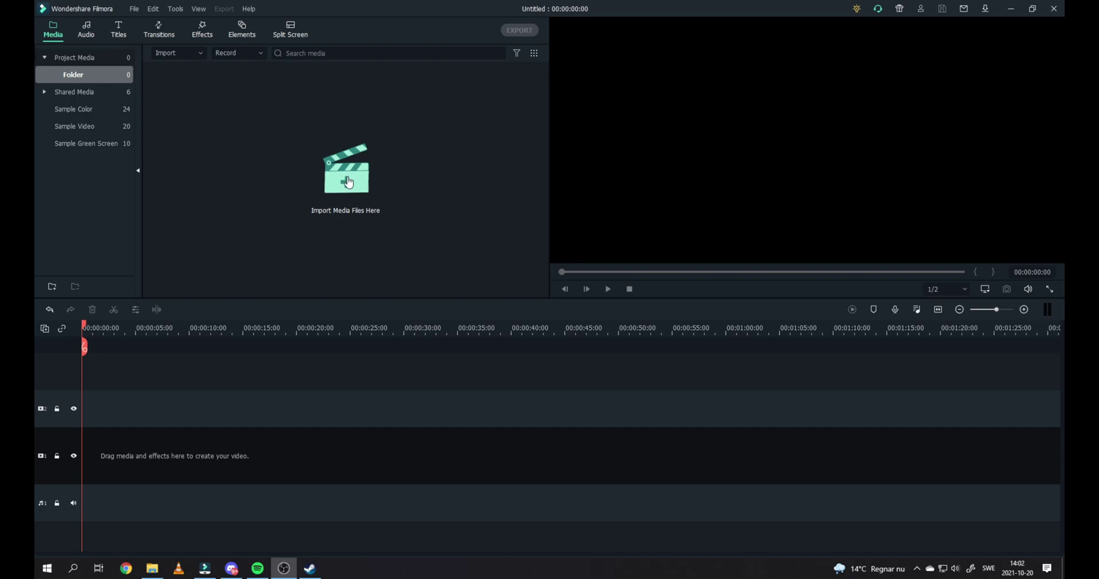
left_click(349, 182)
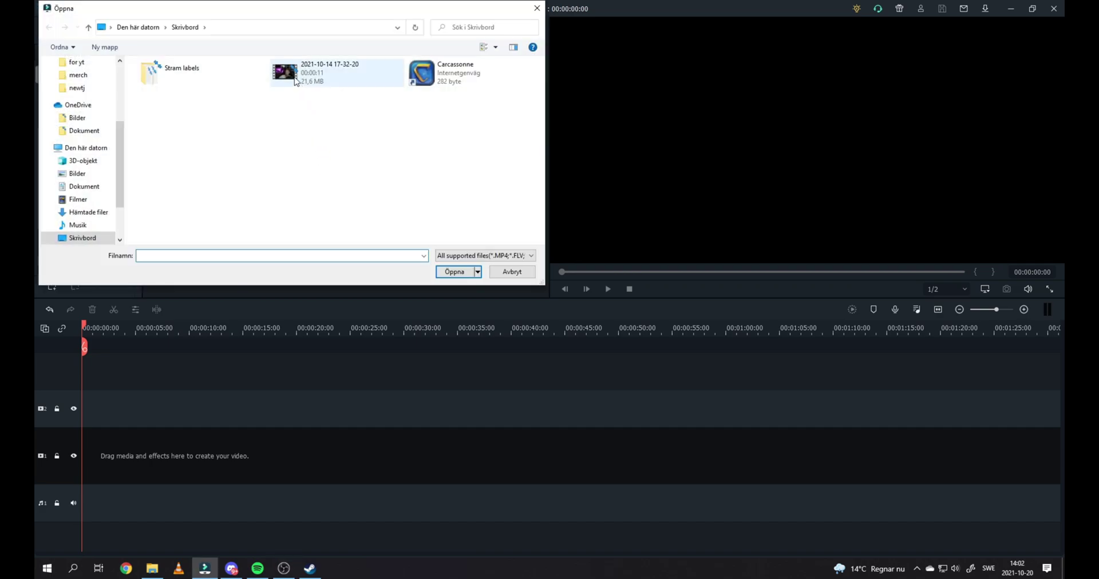
left_click(295, 80)
left_click(454, 271)
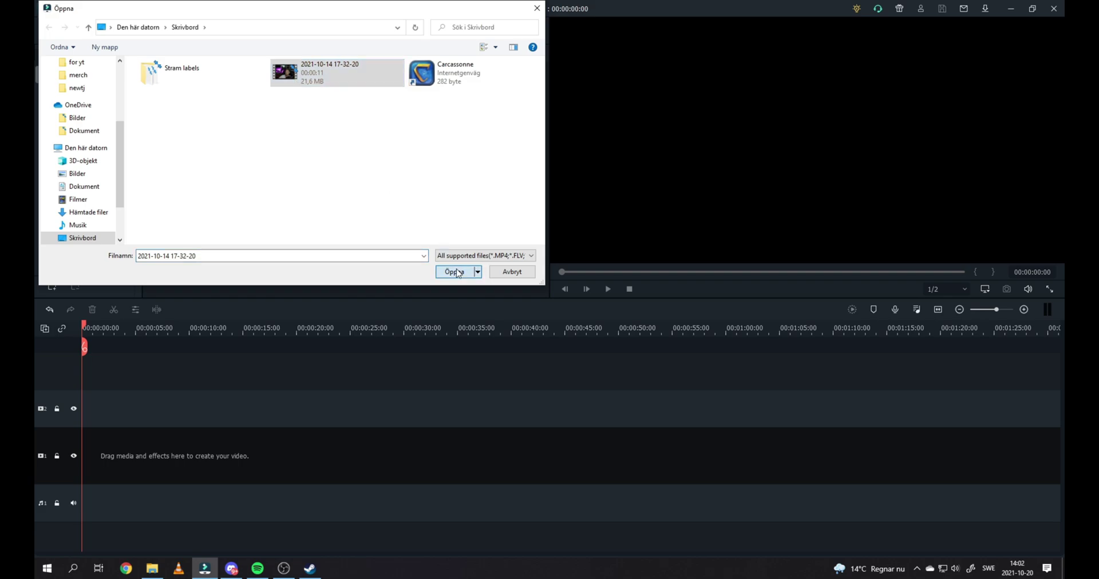
left_click_drag(275, 95, 92, 460)
Resolve the resolution prompt and stack a copy of the webcam clip on track 2 at 00:00.
left_click(487, 304)
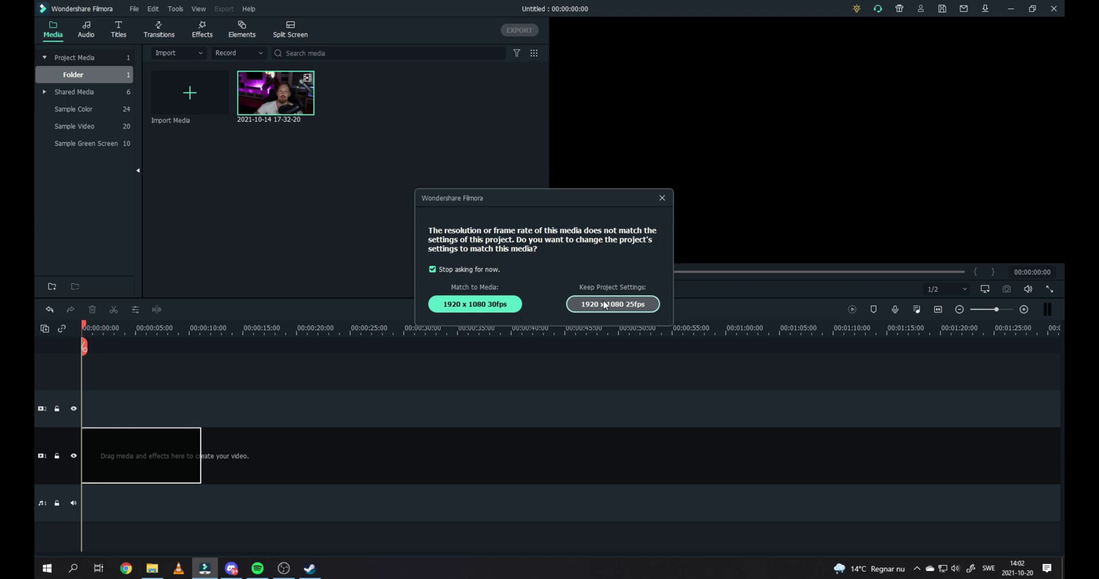
left_click(240, 343)
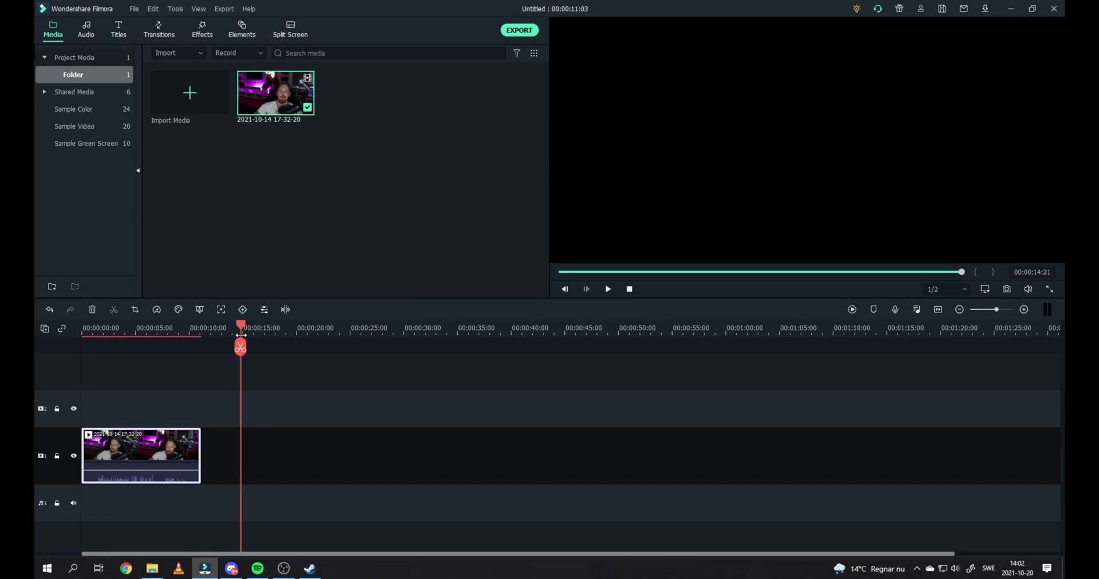
key("ctrl+v")
left_click_drag(284, 452, 125, 399)
left_click(120, 324)
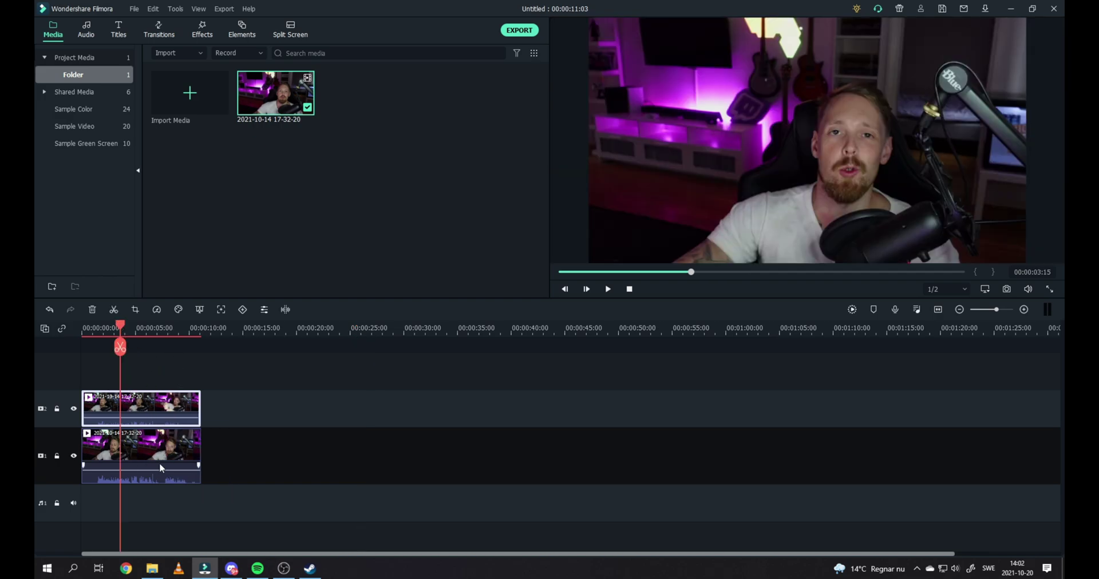
Mute the lower clip's audio and return the playhead to the start.
right_click(155, 456)
left_click(189, 327)
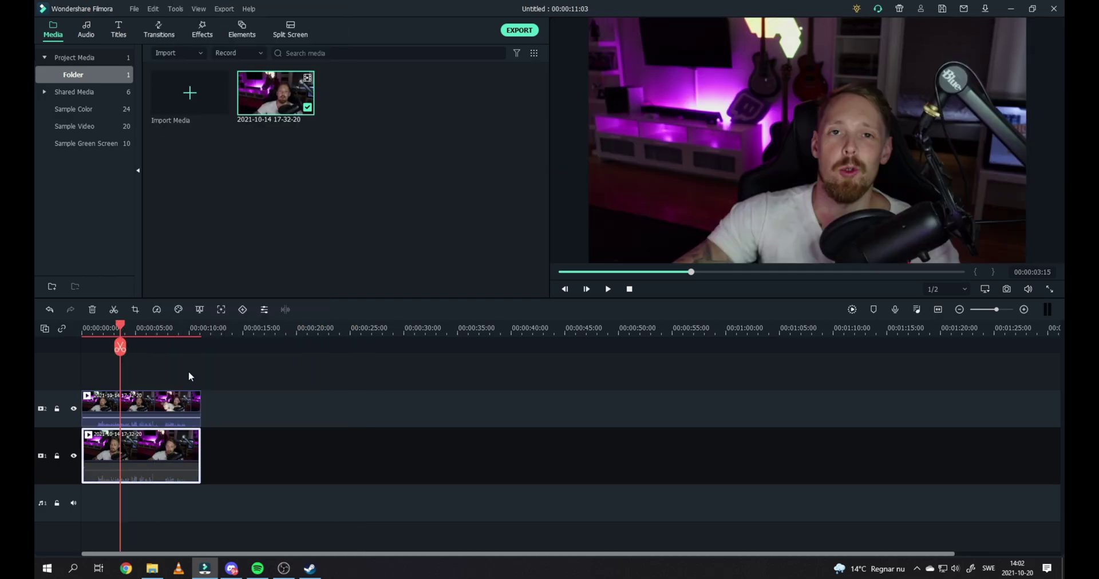
right_click(182, 372)
left_click(212, 329)
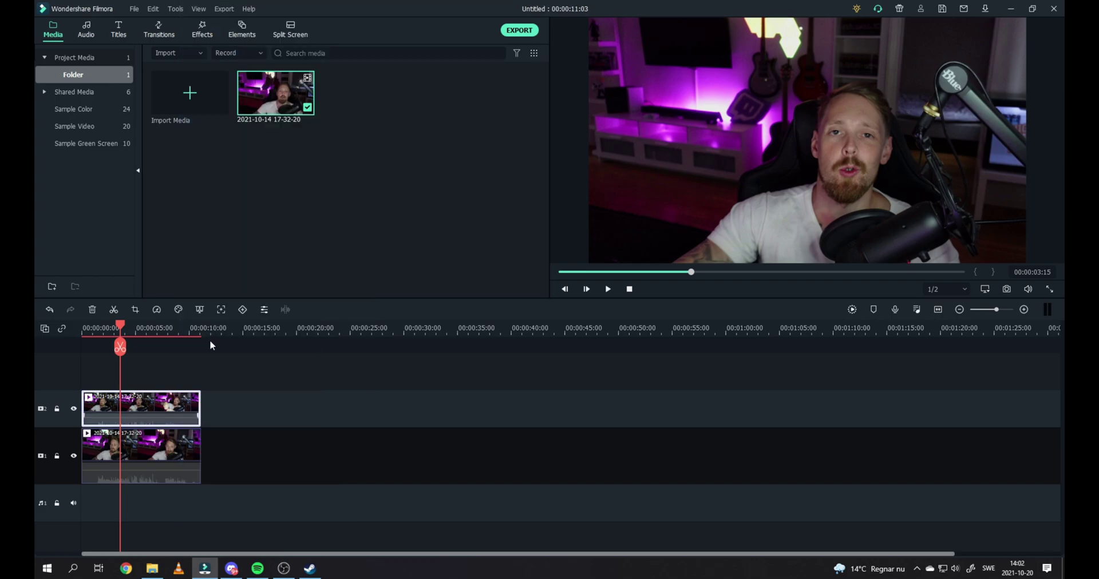
left_click_drag(122, 330, 84, 332)
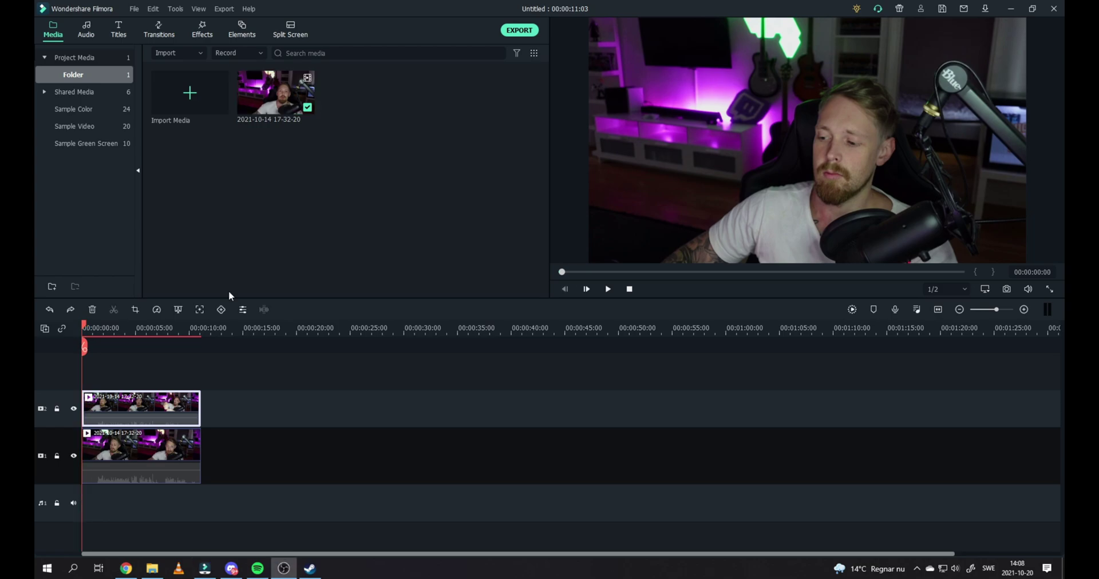
Open Crop and Zoom for the top clip with a Custom aspect ratio.
right_click(137, 407)
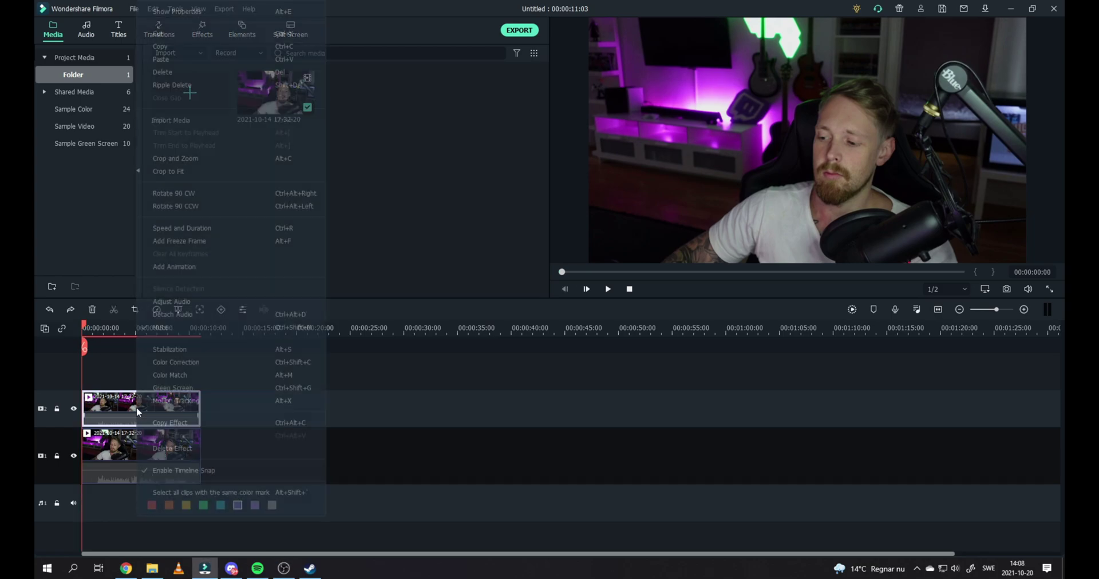
left_click(366, 316)
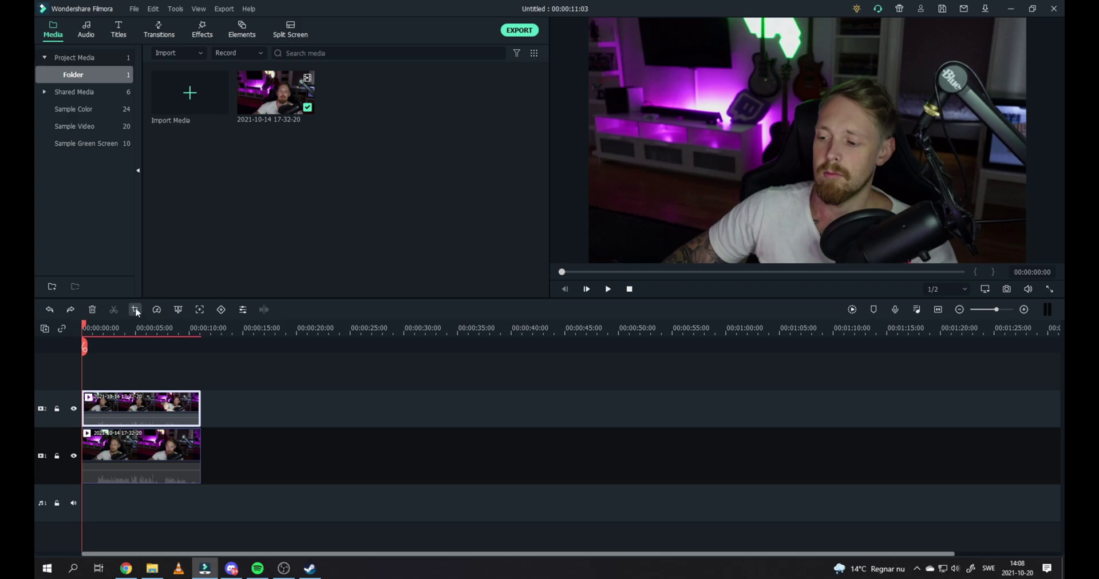
right_click(163, 404)
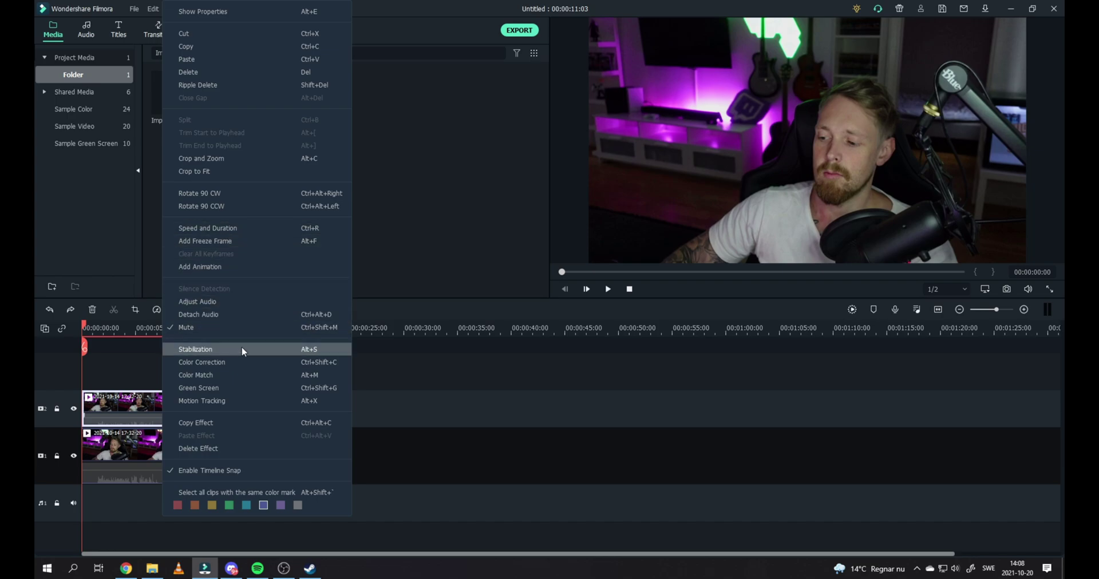
left_click(222, 162)
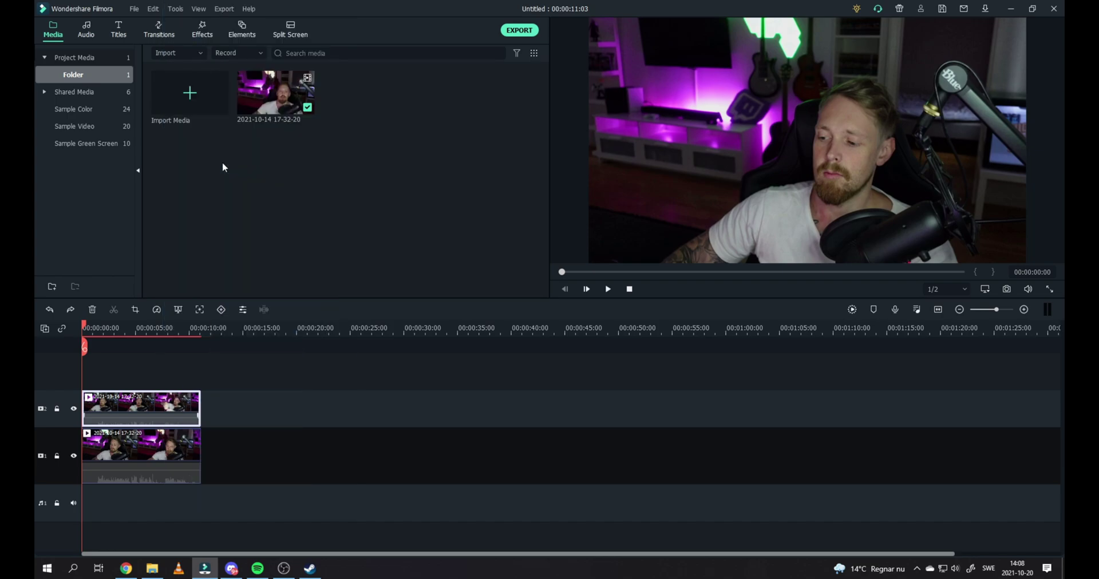
left_click(408, 391)
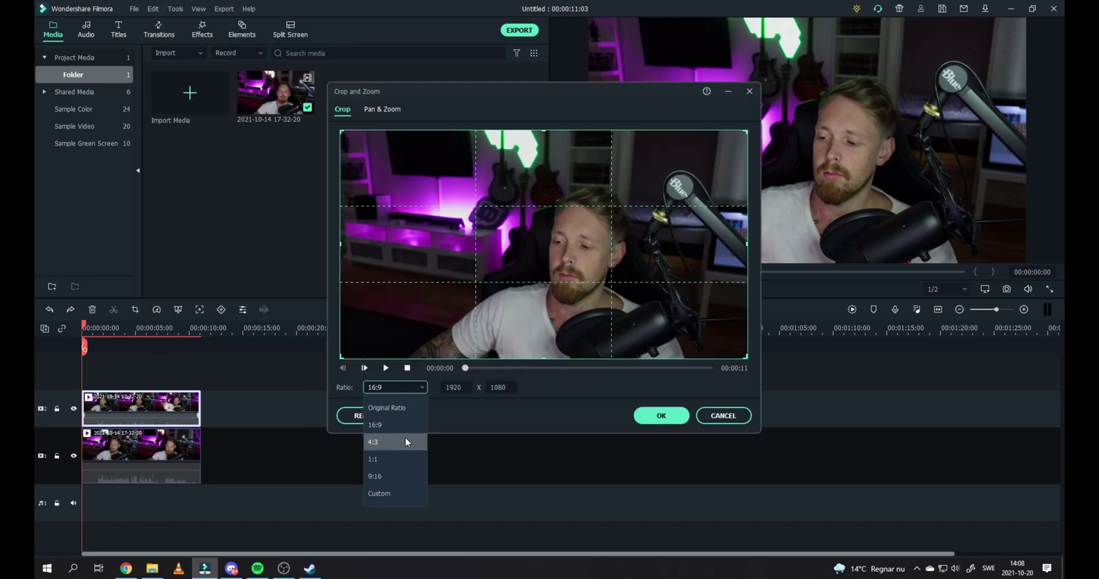
left_click(393, 494)
Fit the crop box tightly around the man's head and face, about 638 x 707.
left_click_drag(748, 360, 524, 231)
left_click_drag(438, 174, 585, 254)
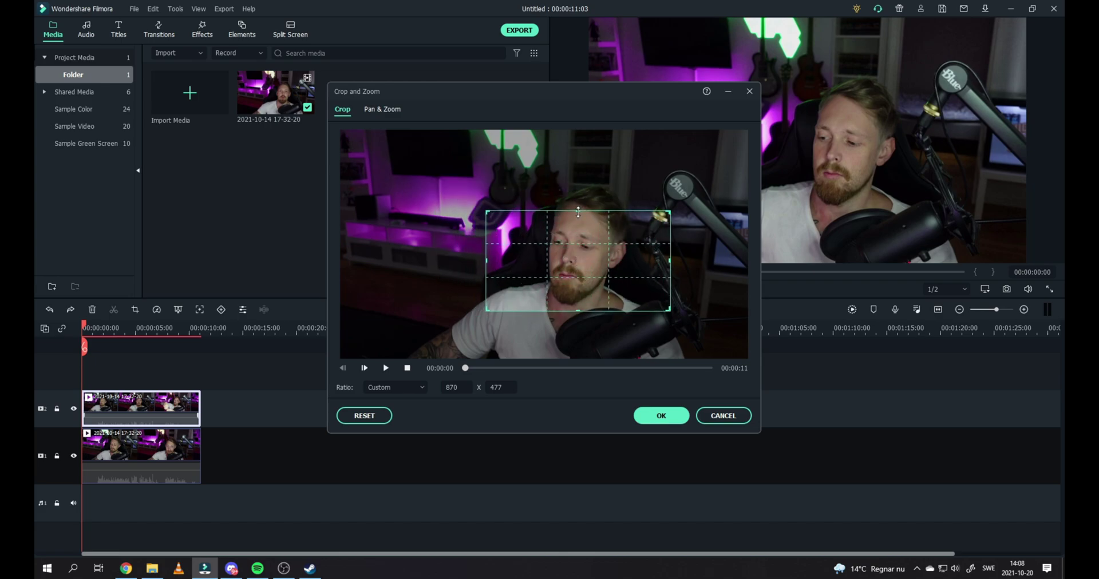
left_click_drag(578, 212, 578, 164)
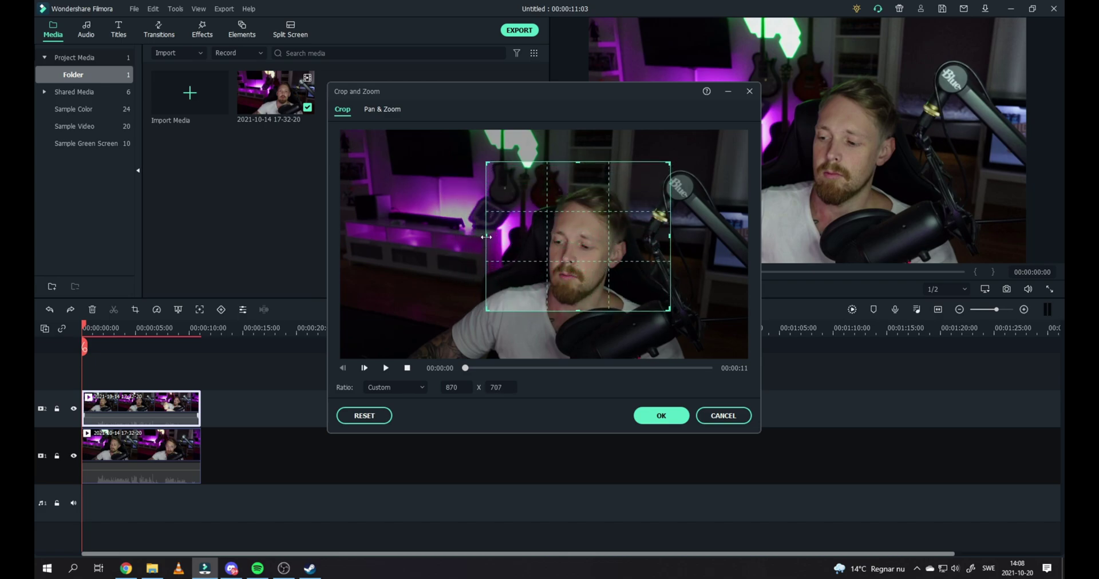
left_click_drag(487, 237, 516, 230)
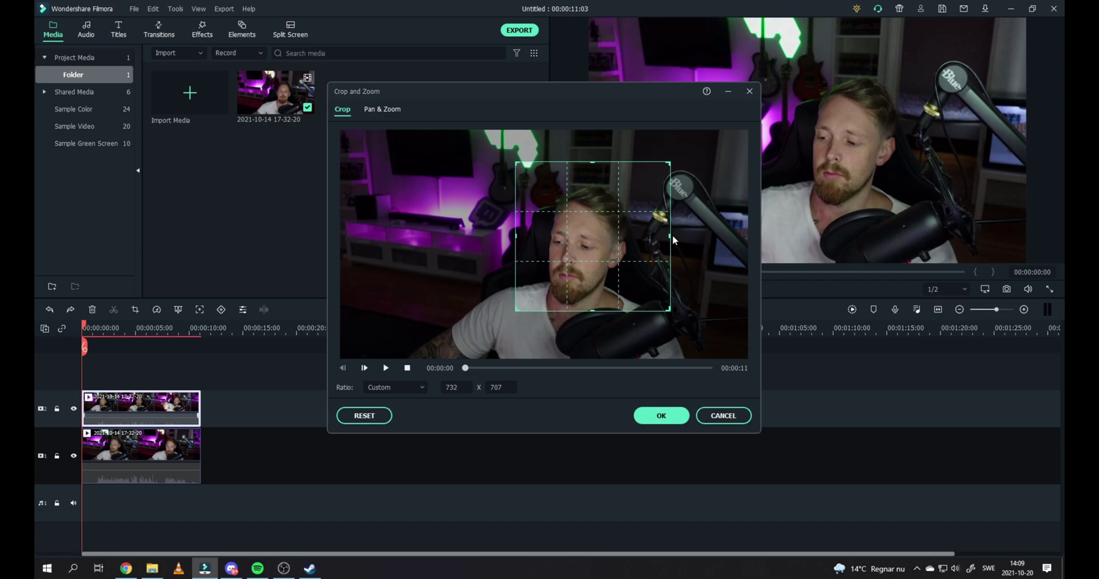
left_click_drag(670, 236, 651, 234)
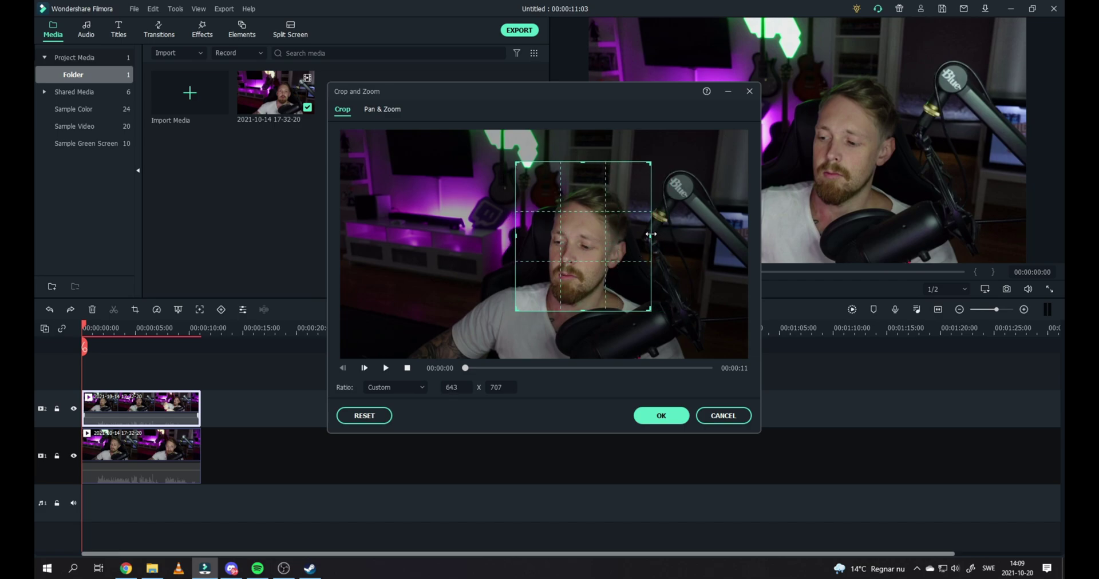
Confirm the face crop and add the Utility Image Mask effect to the top clip.
left_click(661, 417)
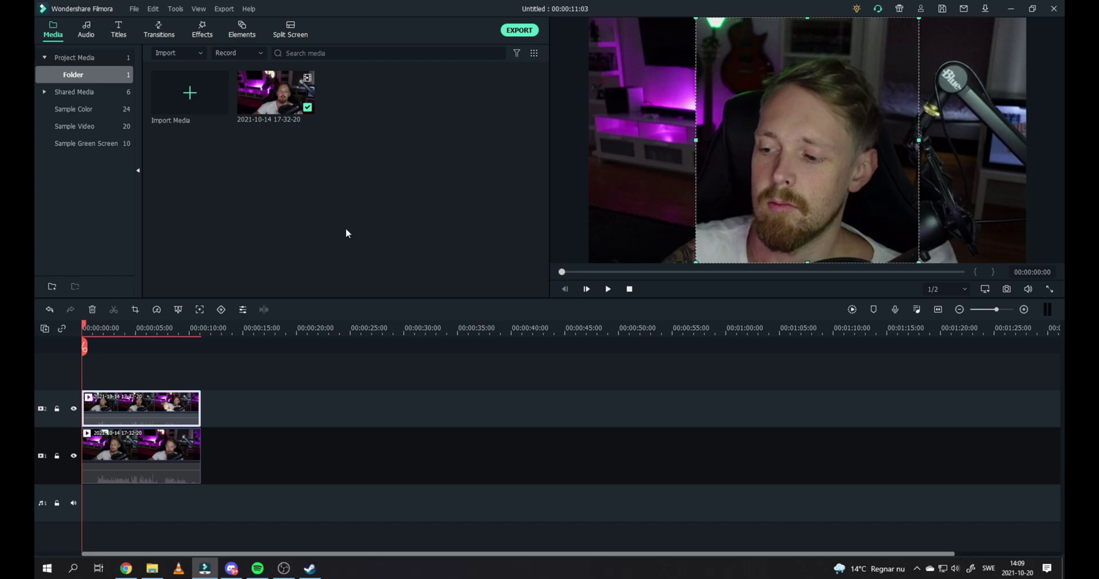
left_click(203, 30)
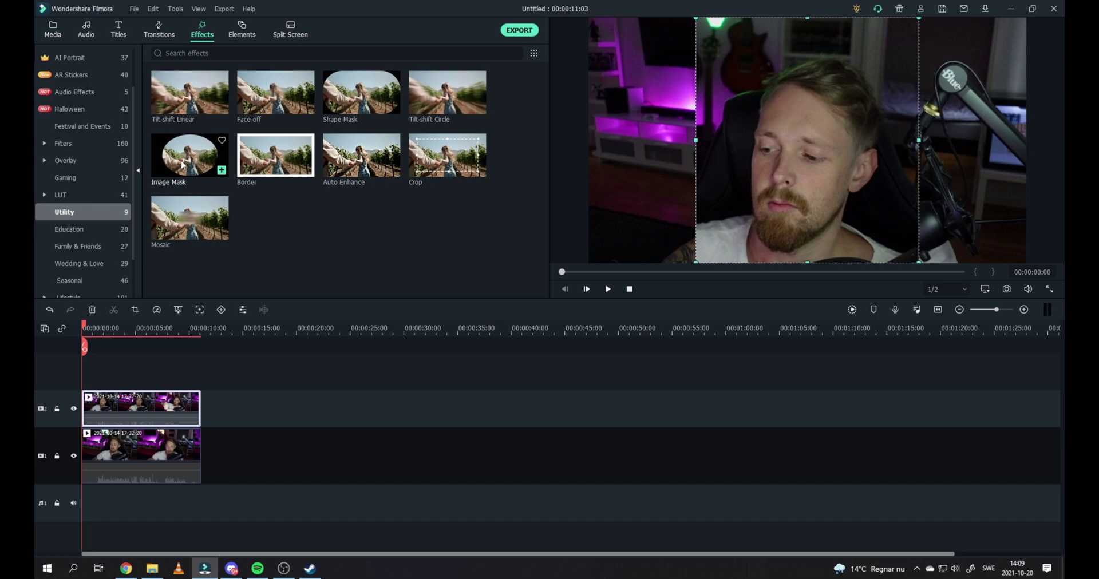
left_click_drag(200, 179, 133, 400)
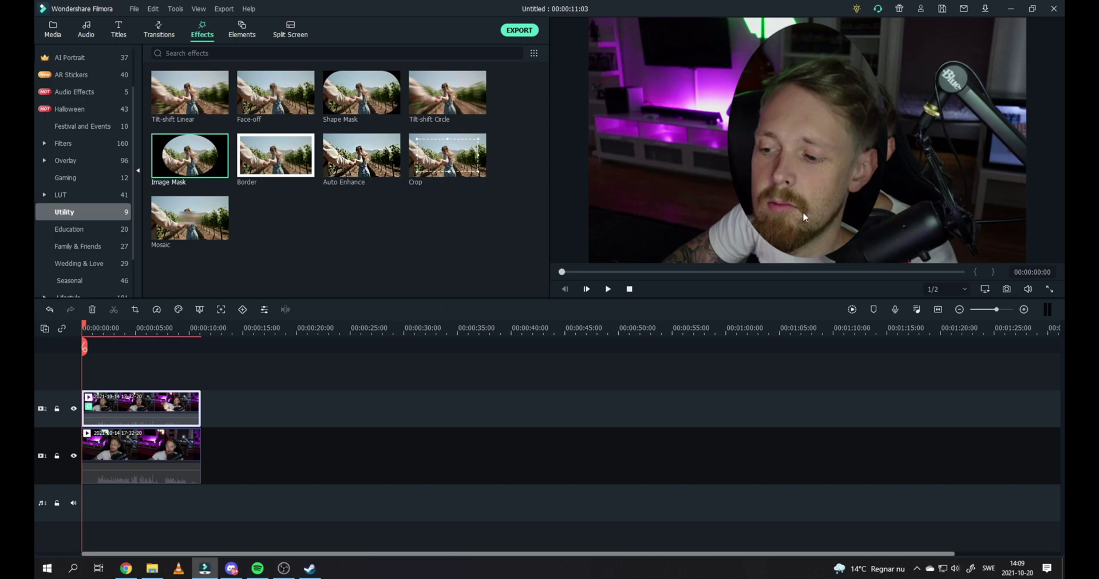
double_click(155, 402)
Feather the oval Image Mask to 100 and position it near X 5, Y -30 over the face.
scroll(336, 183, "down", 5)
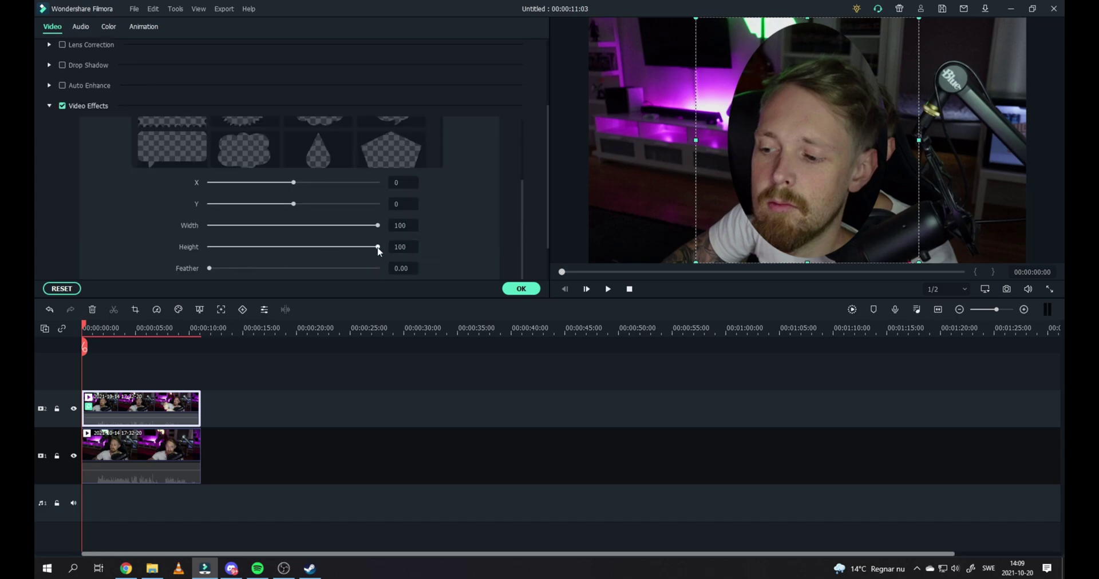
left_click_drag(377, 250, 398, 231)
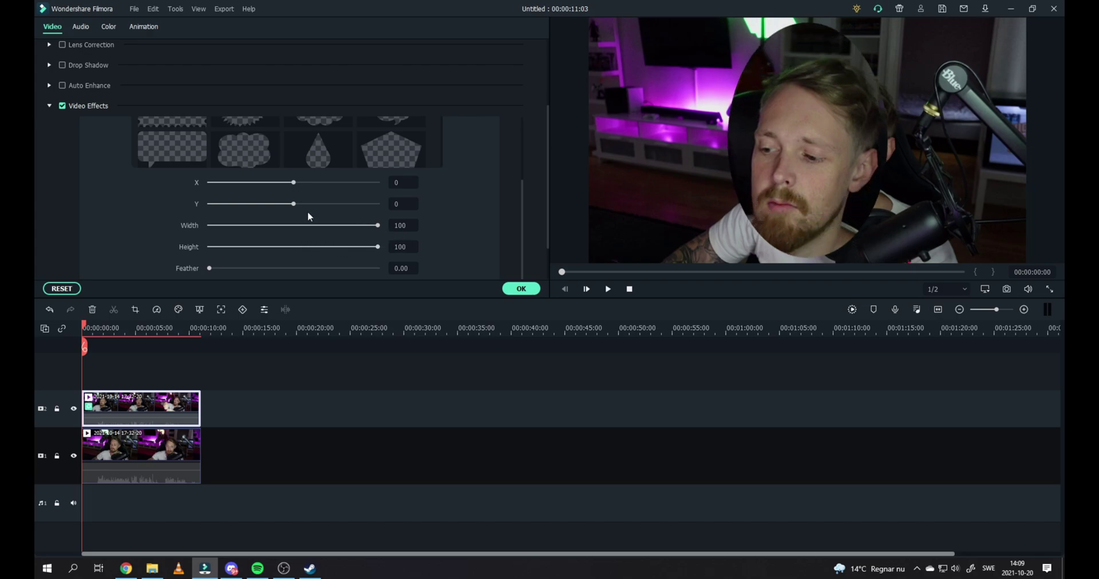
left_click_drag(295, 207, 296, 187)
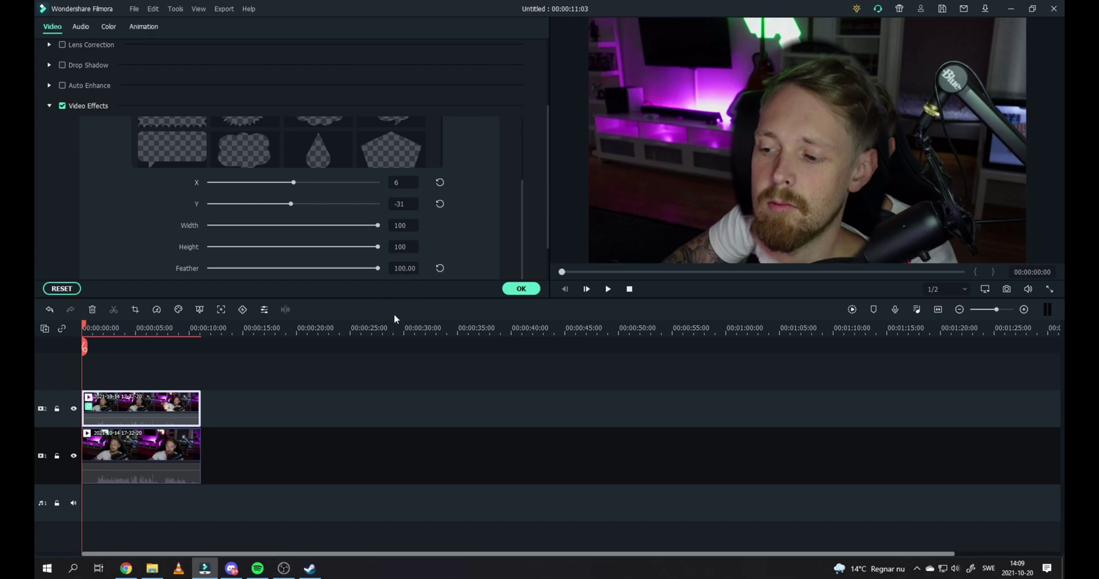
left_click_drag(789, 208, 828, 171)
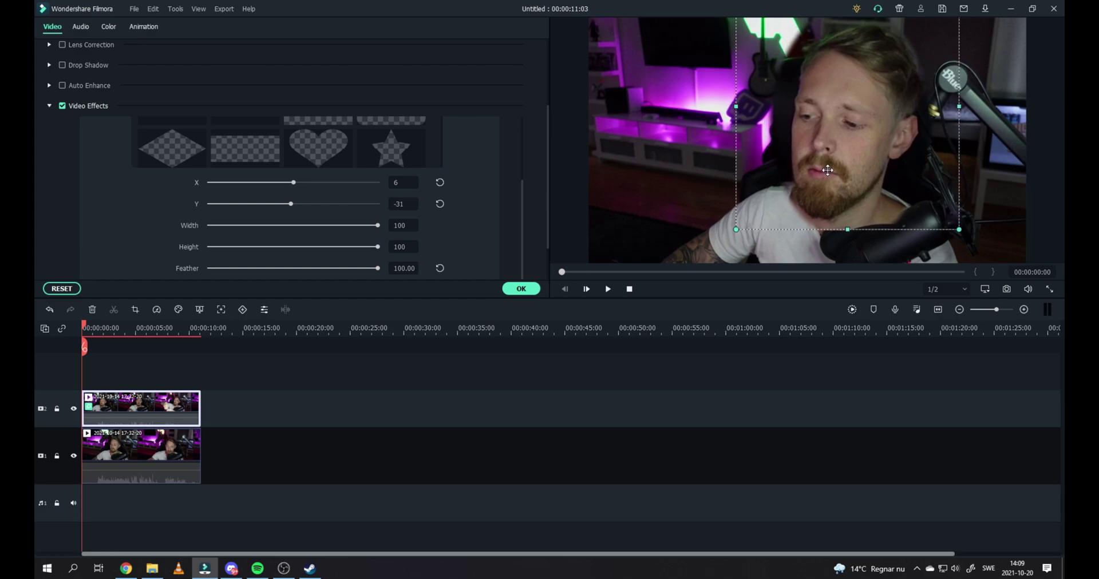
left_click_drag(960, 228, 955, 224)
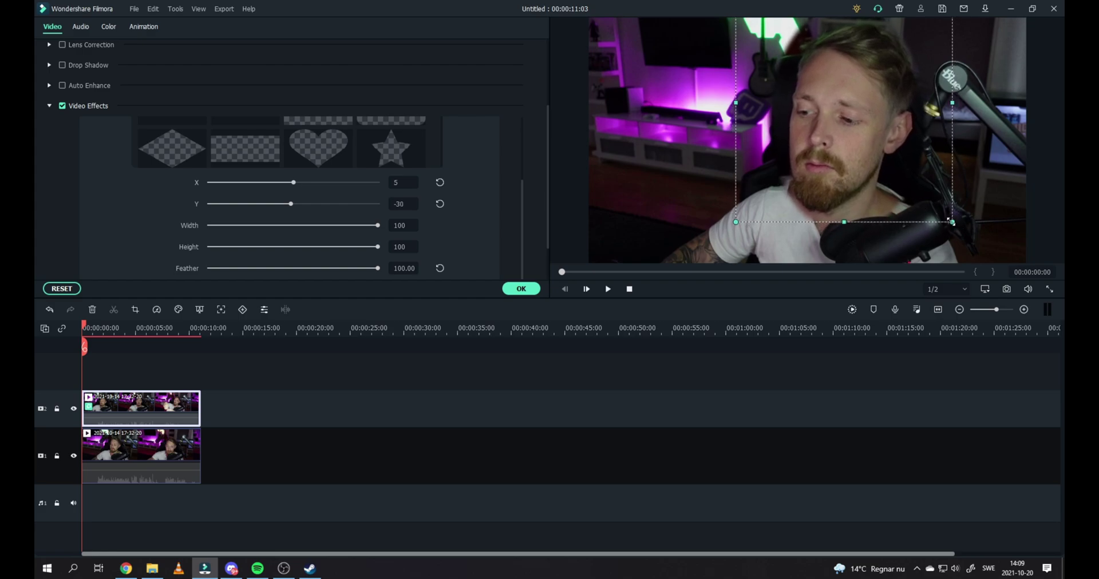
left_click_drag(868, 165, 871, 169)
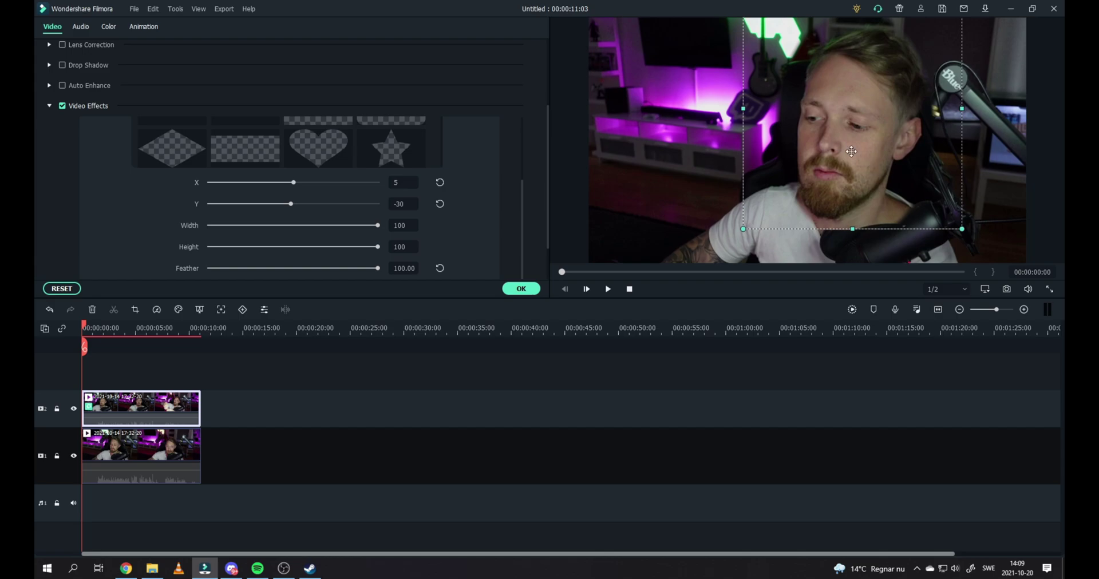
left_click(522, 289)
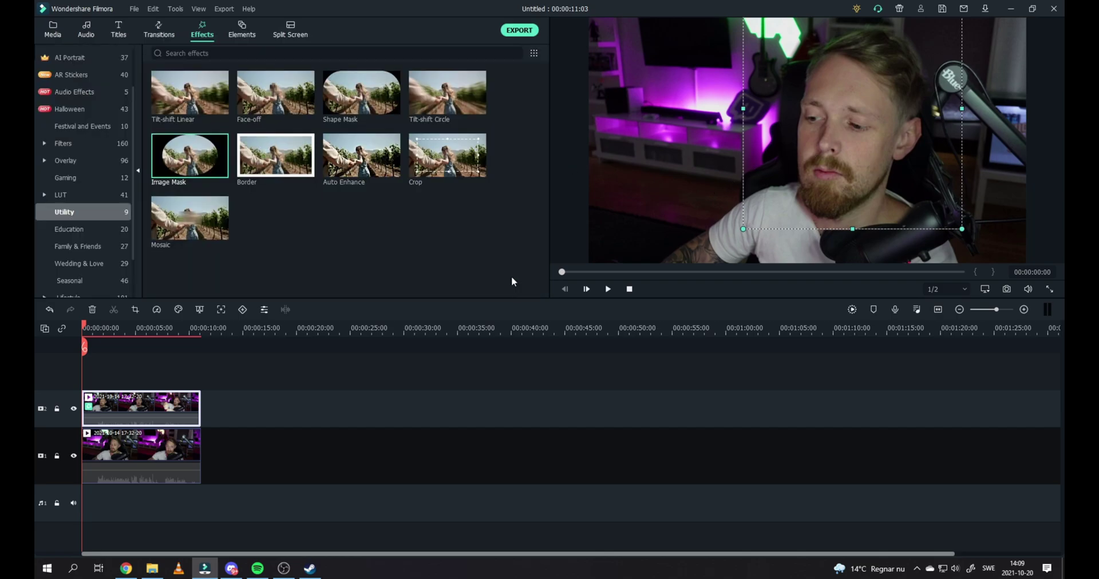
left_click(611, 292)
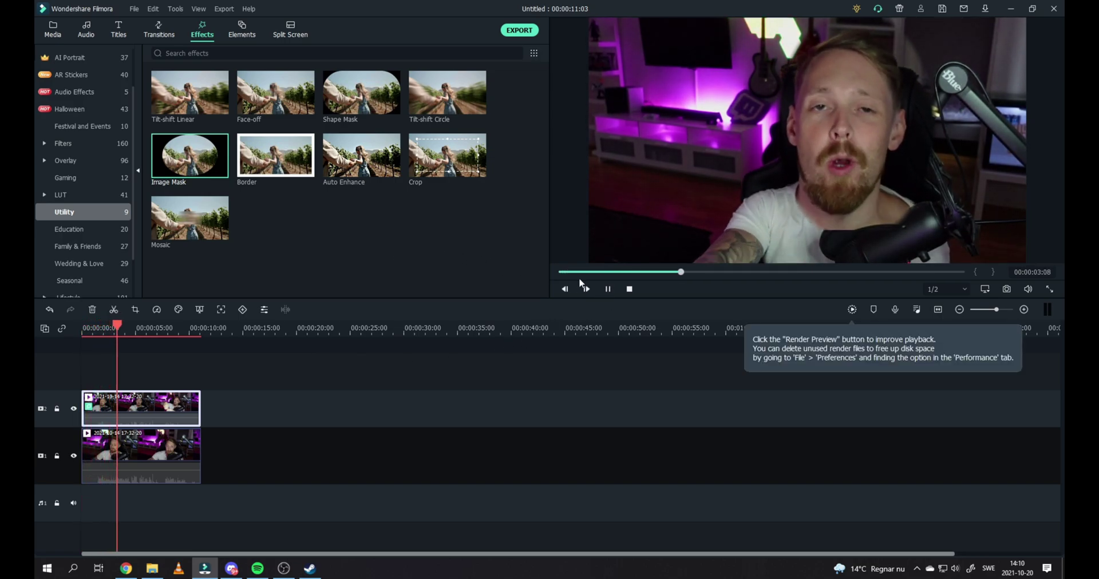
left_click(608, 289)
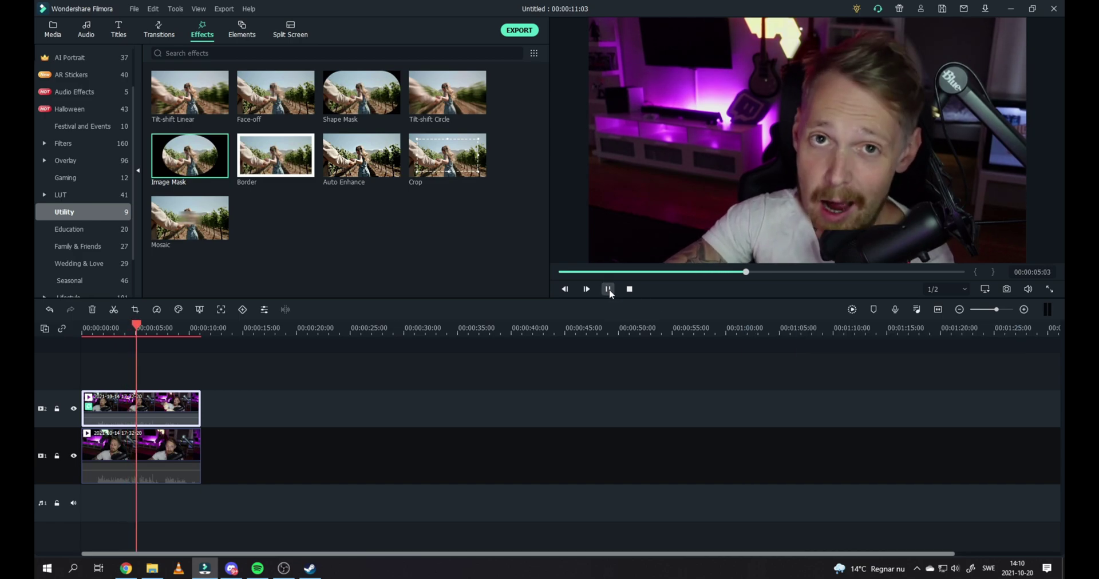